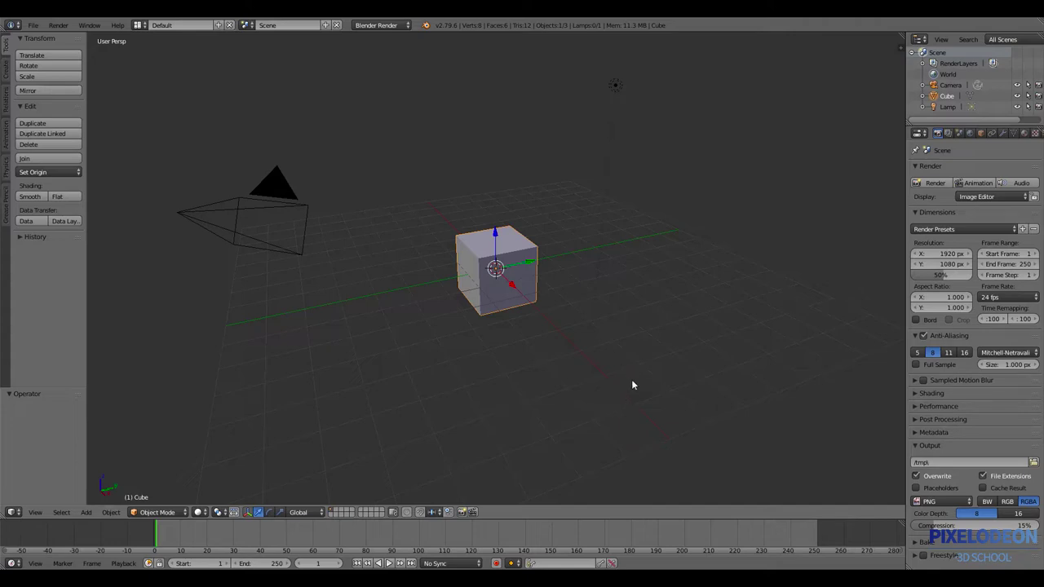
Load and confirm Blender's factory default settings.
click(32, 25)
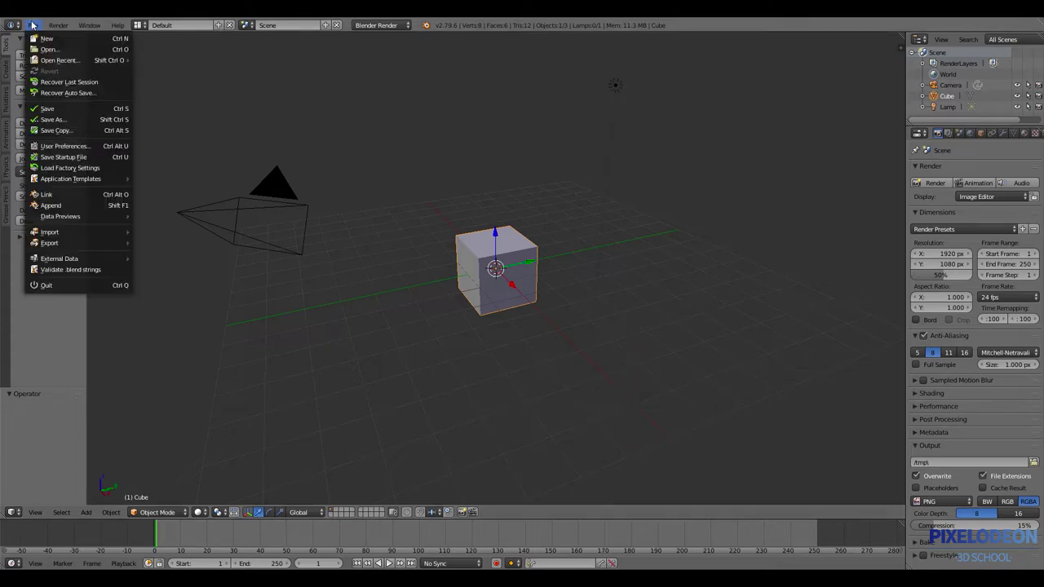
click(84, 157)
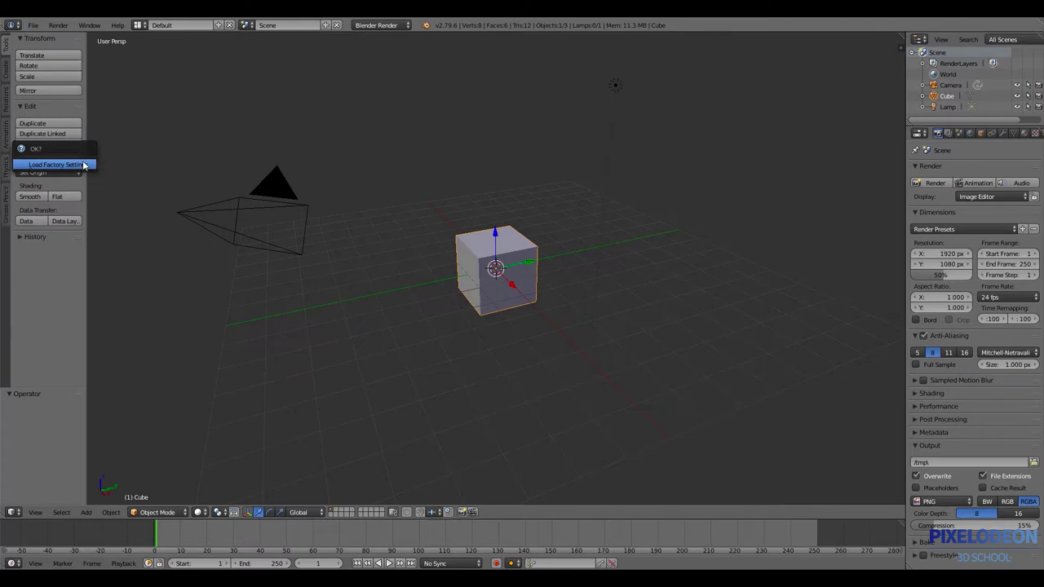
click(84, 167)
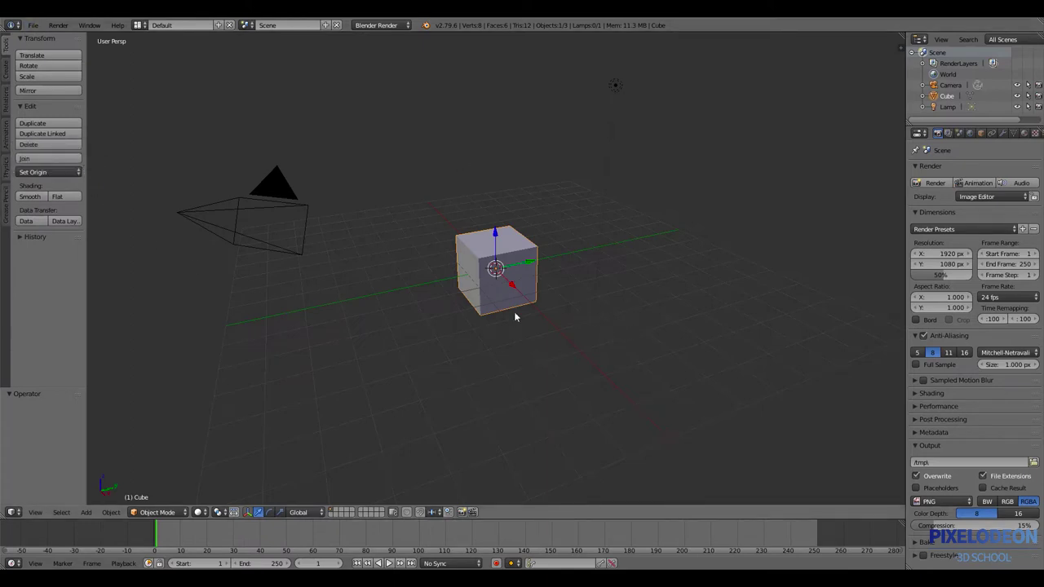
Put the cube into Sculpt Mode, widen the Tool Shelf, and activate the SculptDraw brush.
click(161, 512)
click(172, 479)
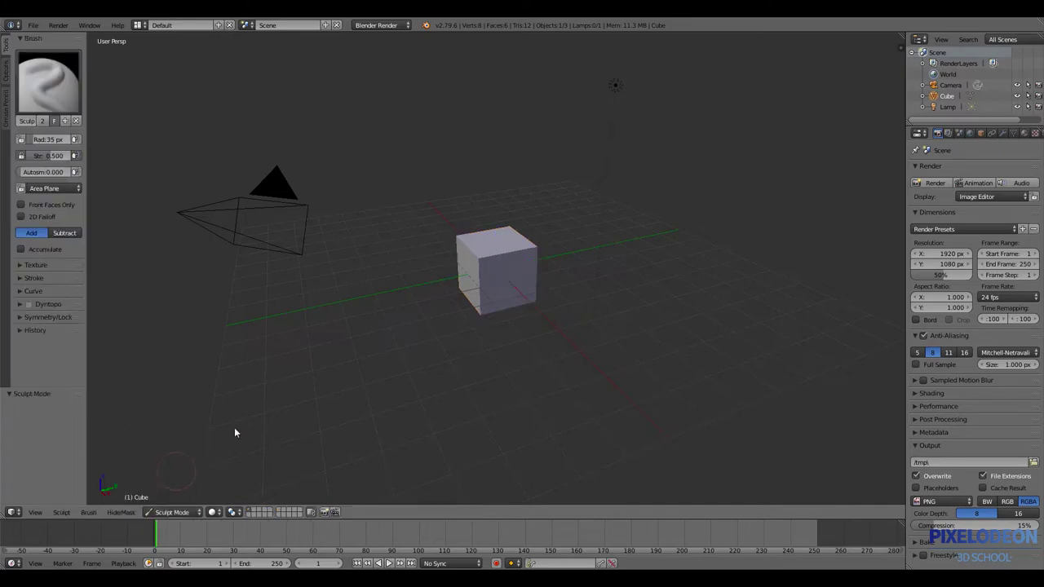
click(55, 107)
drag(86, 94, 195, 98)
click(103, 82)
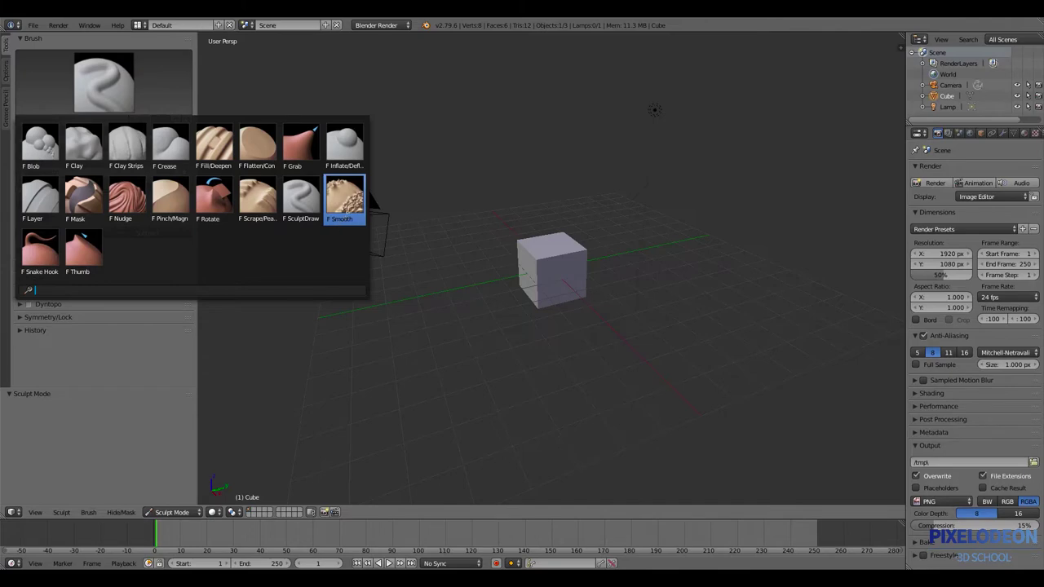
click(310, 211)
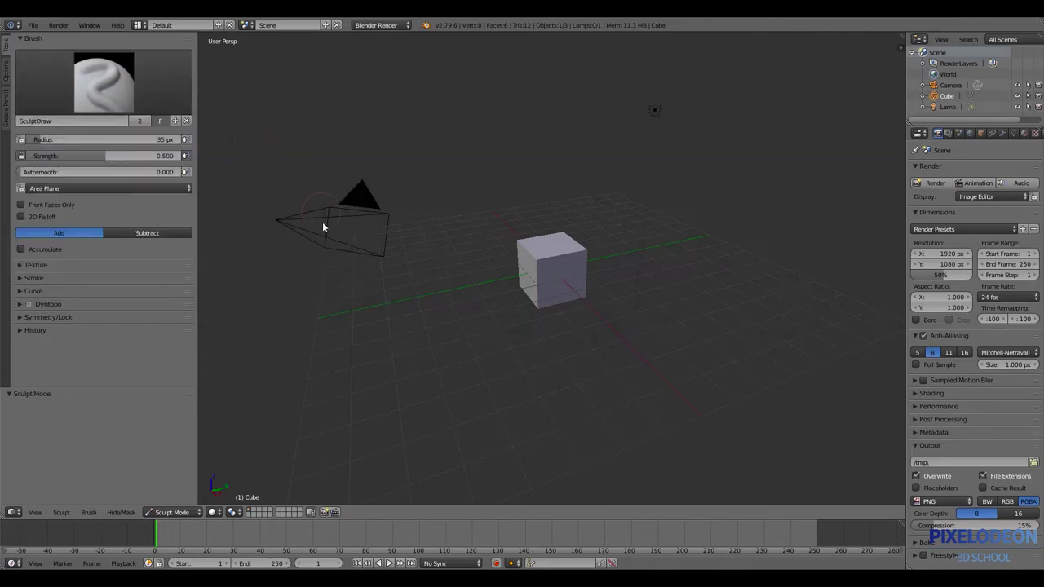
Start File > Append and browse into the Brush category of Brush_append.blend.
click(34, 26)
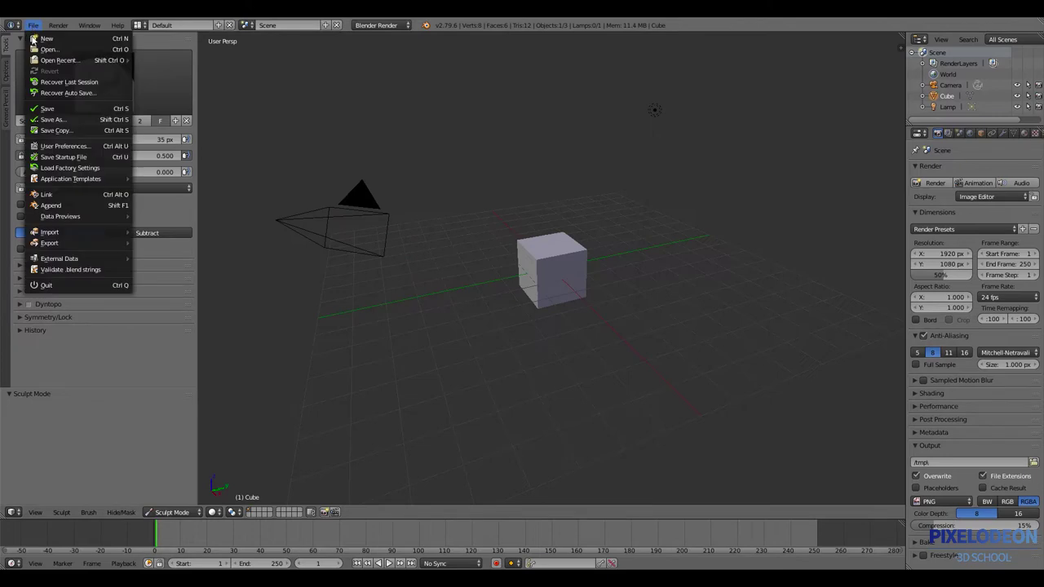
click(83, 206)
click(144, 81)
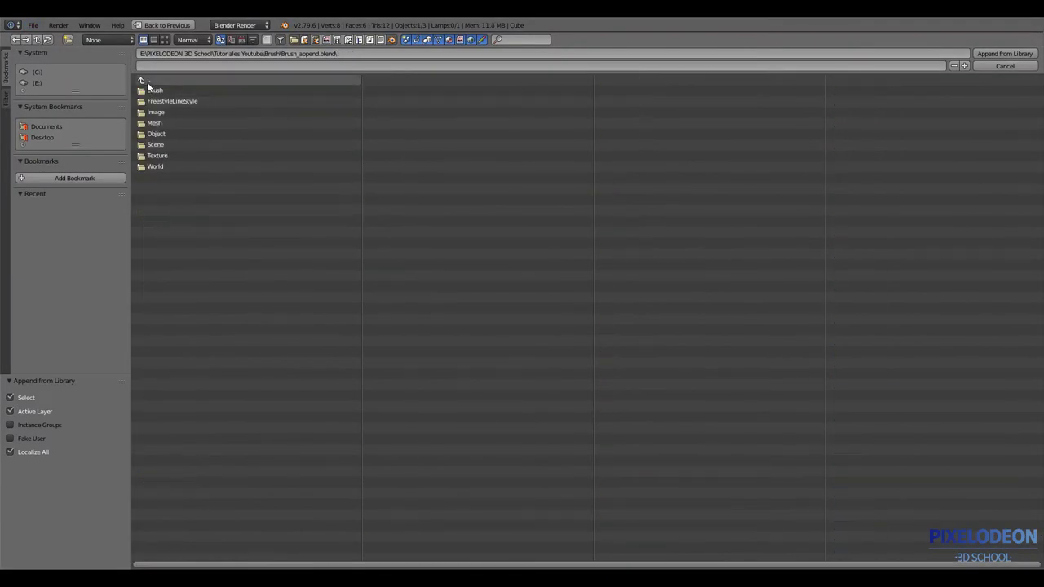
click(146, 81)
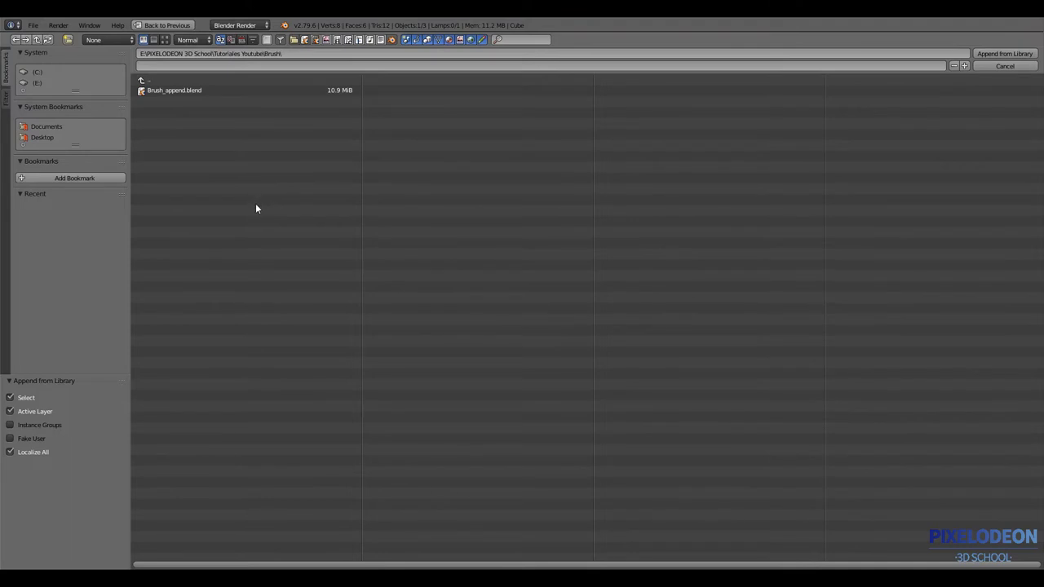
double_click(175, 89)
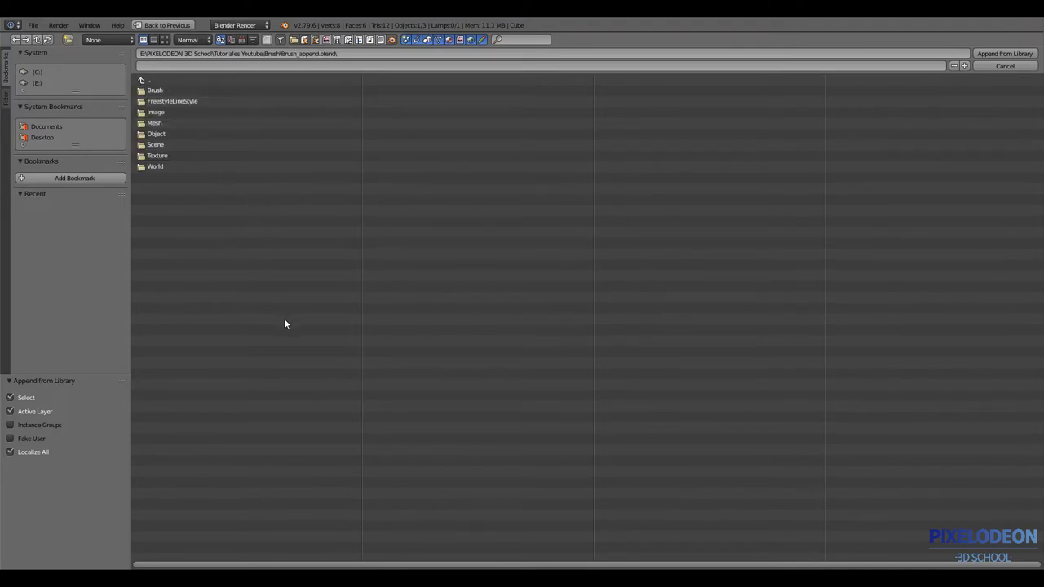
click(155, 91)
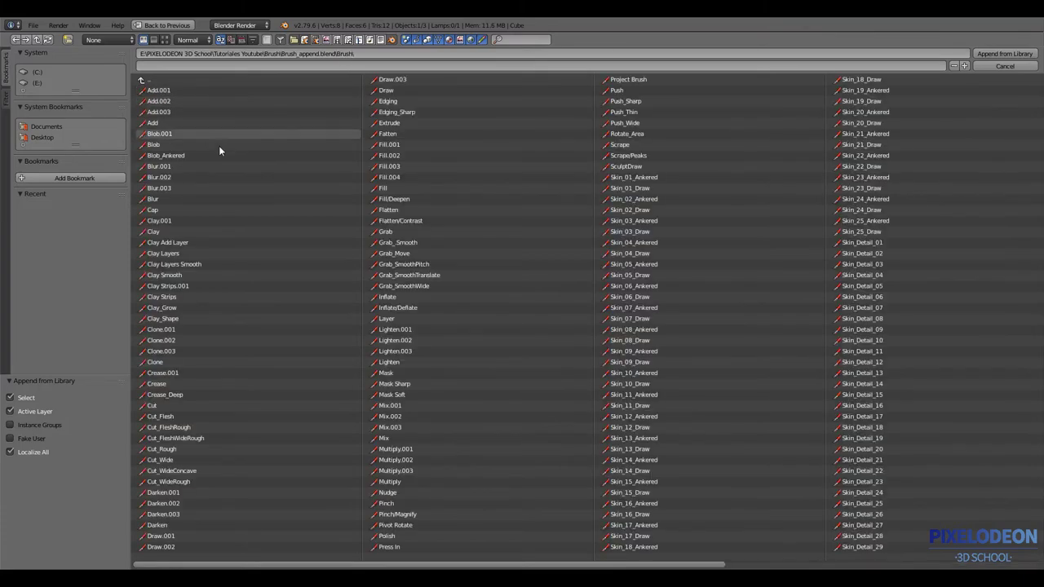
Select Skin_01_Ankered in the Brush list and append it from the library.
scroll(546, 544, right, 5)
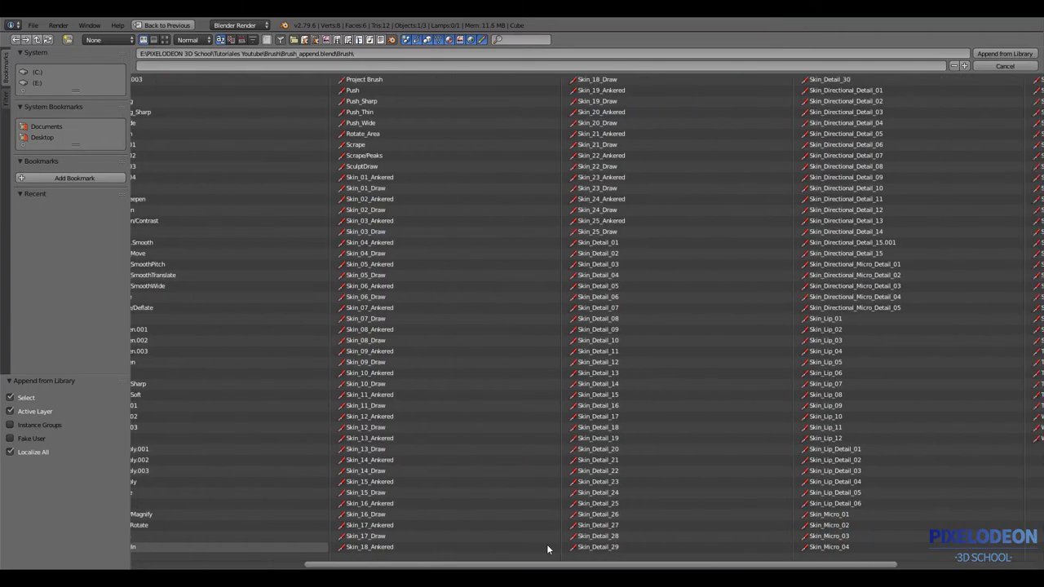
scroll(644, 540, right, 3)
scroll(368, 526, left, 8)
scroll(385, 525, left, 1)
scroll(367, 522, right, 3)
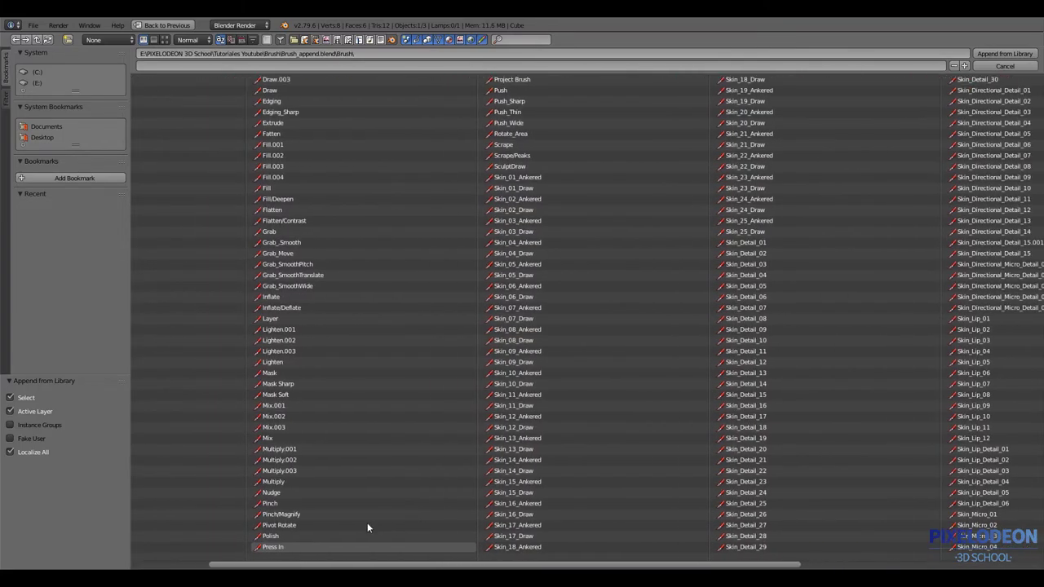
scroll(367, 522, left, 3)
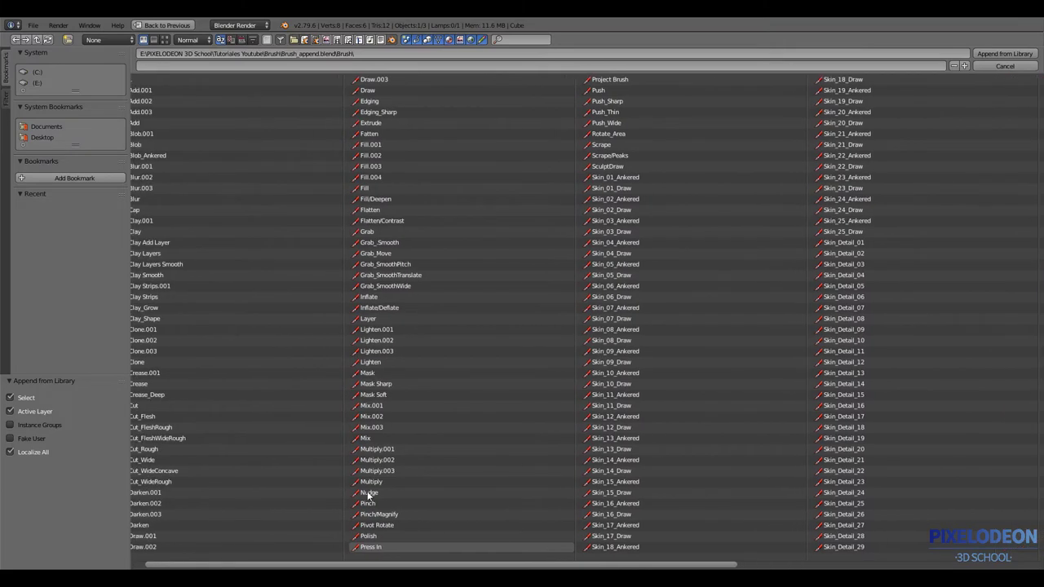
click(628, 176)
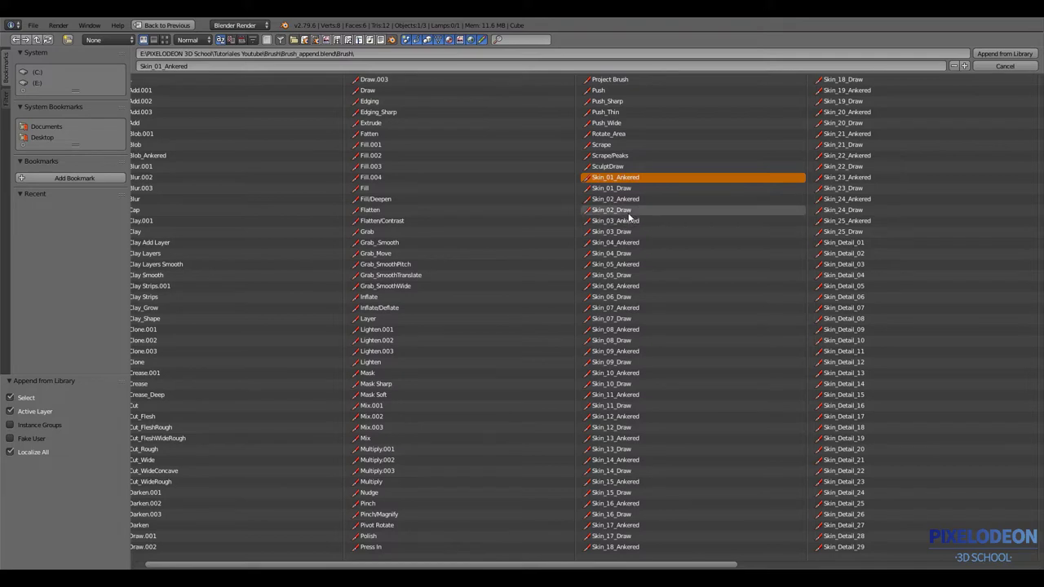
click(1004, 53)
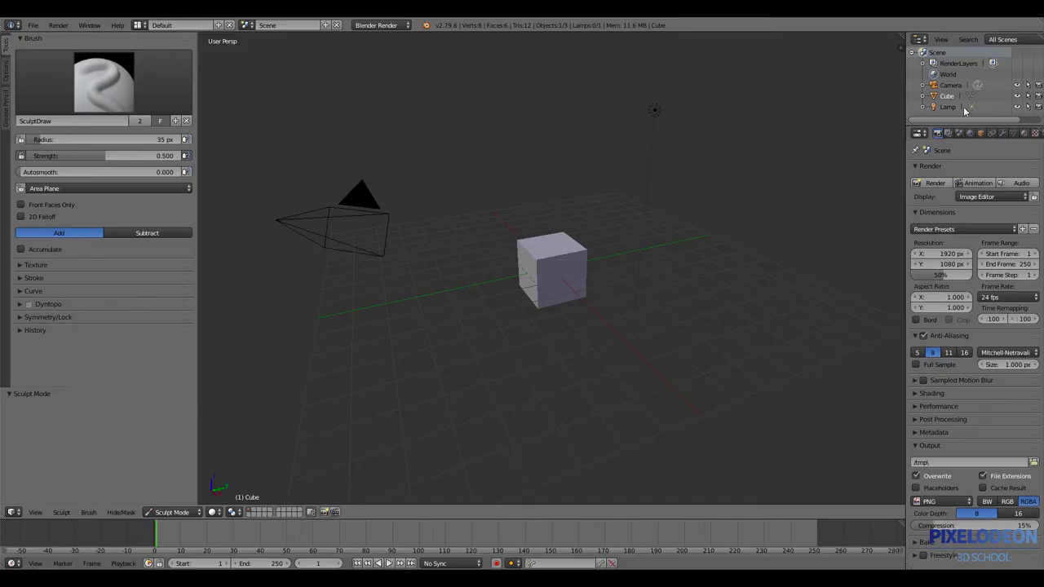
Choose Skin_01_Ankered from the brush grid and turn on its fake user.
click(118, 87)
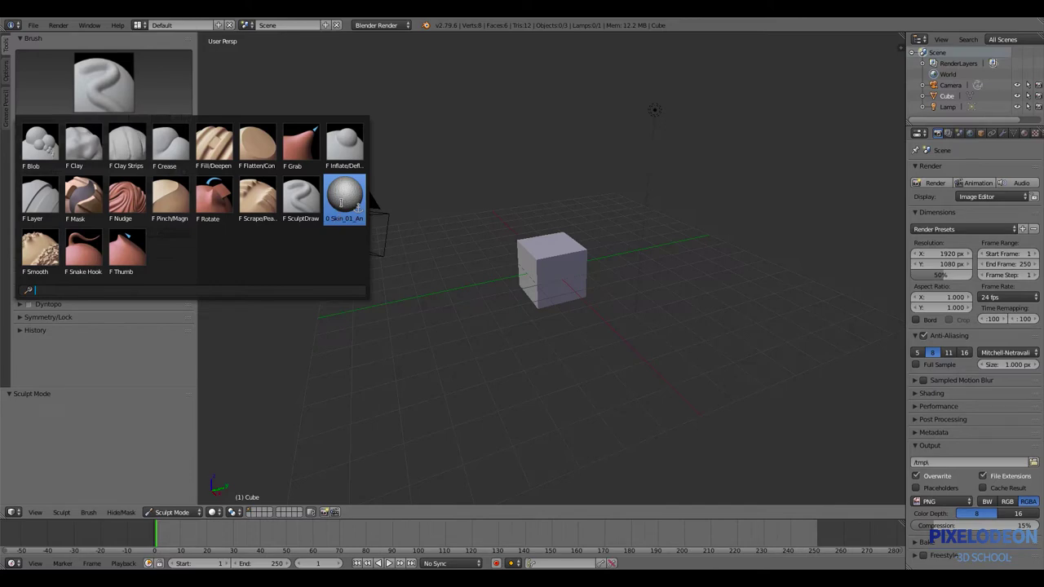
click(342, 204)
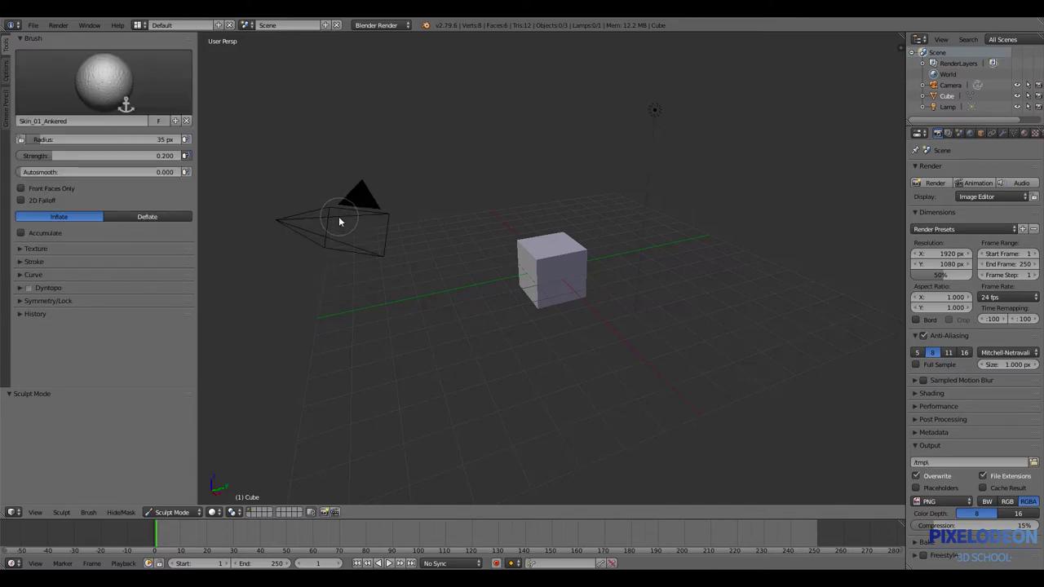
click(161, 121)
Append Skin_02_Ankered from Brush_append.blend's Brush folder via File > Append.
click(34, 25)
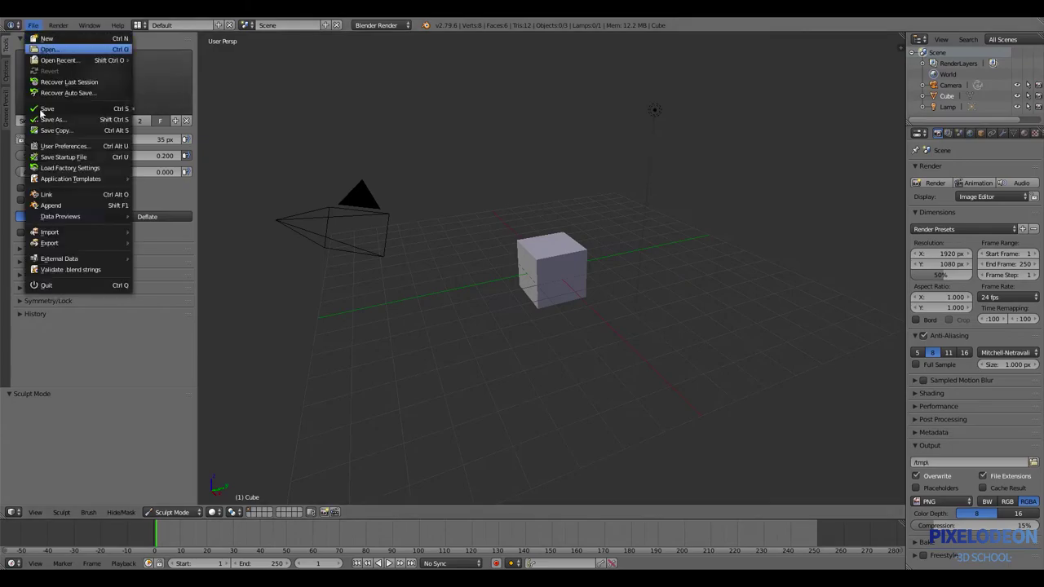
click(82, 206)
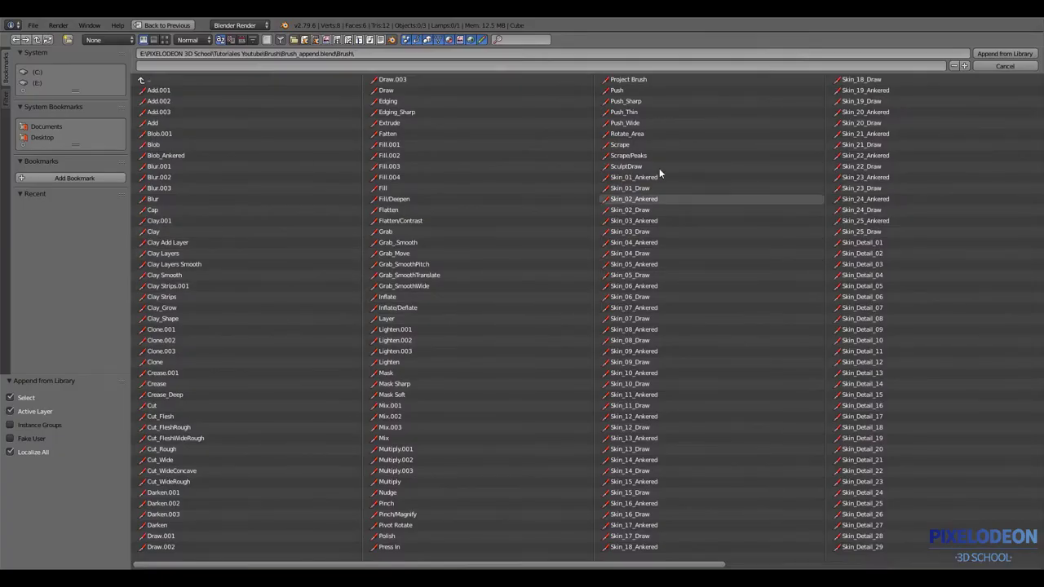
click(657, 199)
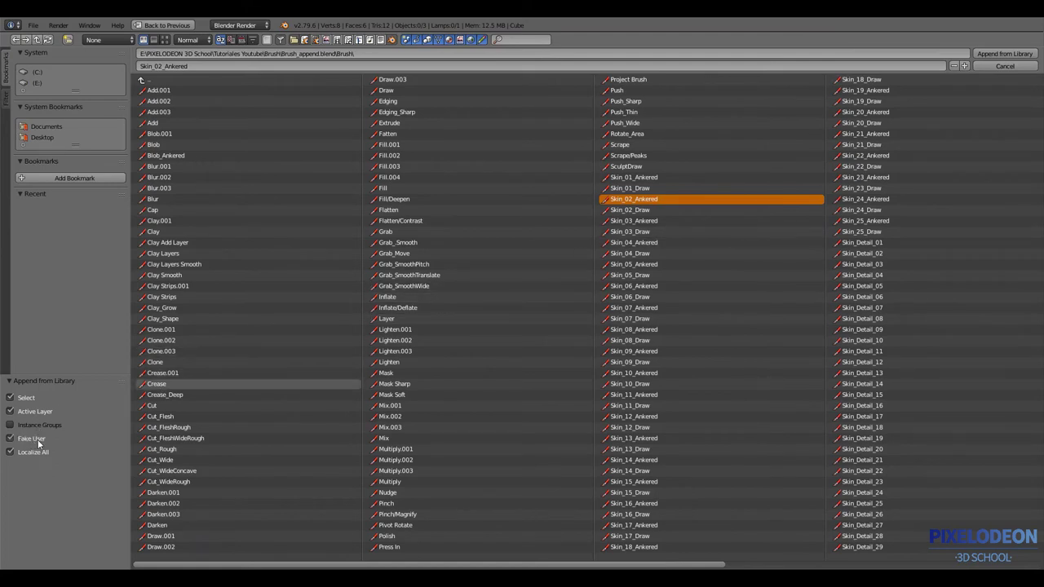
click(1006, 55)
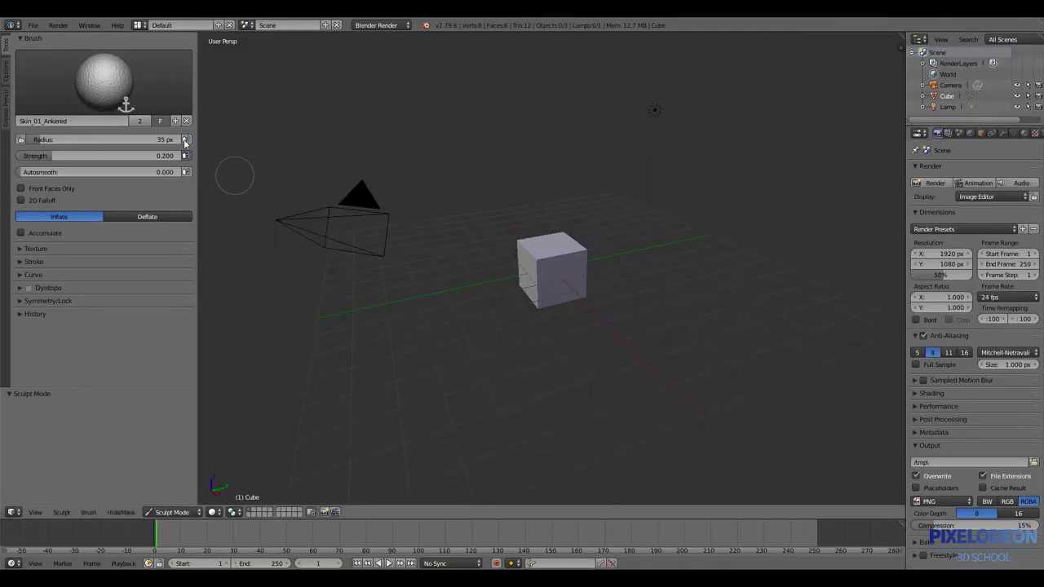
Open the sculpt brush grid to show Skin_01_Ankered and Skin_02_Ankered among the defaults.
click(128, 90)
click(126, 91)
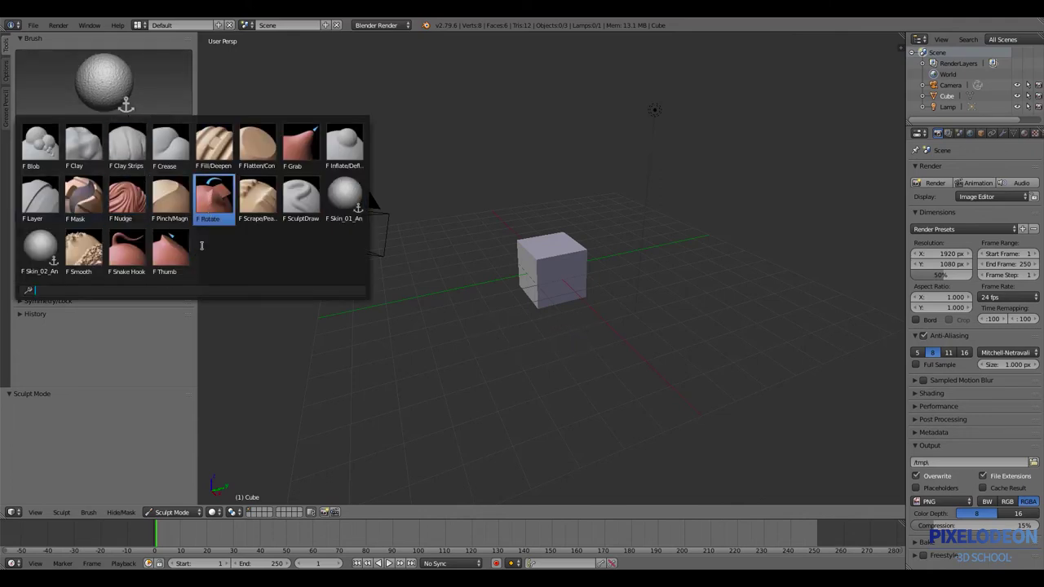